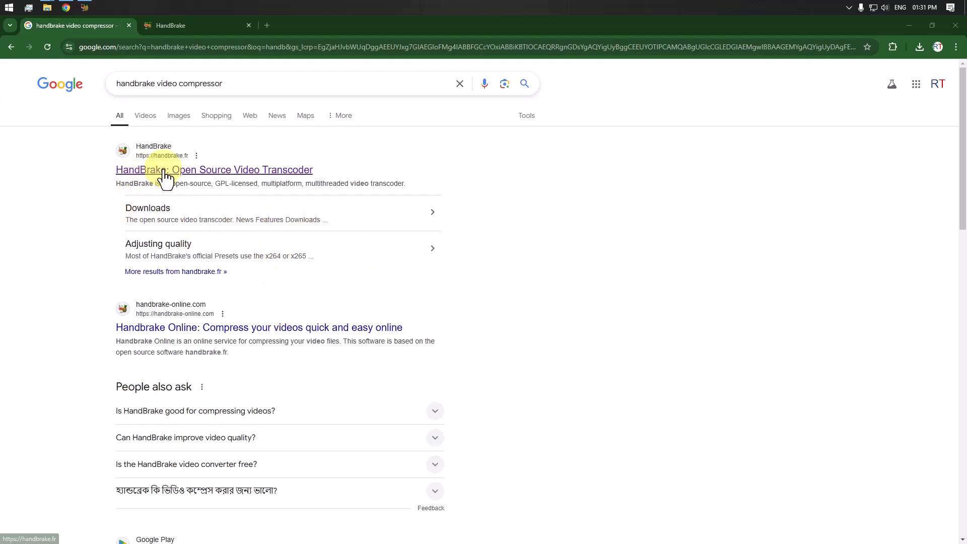
# Open the HandBrake website from the search results and download the HandBrake 1.9.0 installer for Windows.
pyautogui.click(133, 176)
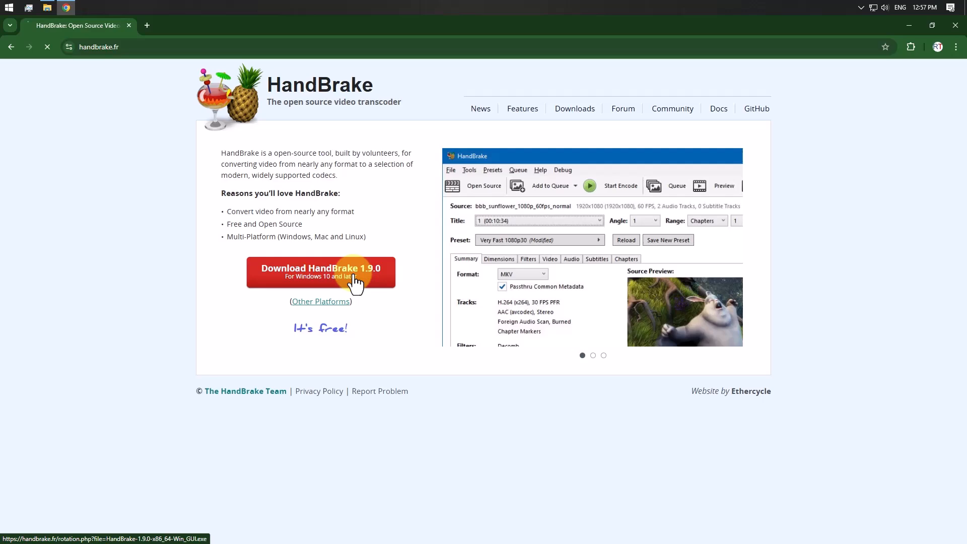
pyautogui.click(355, 279)
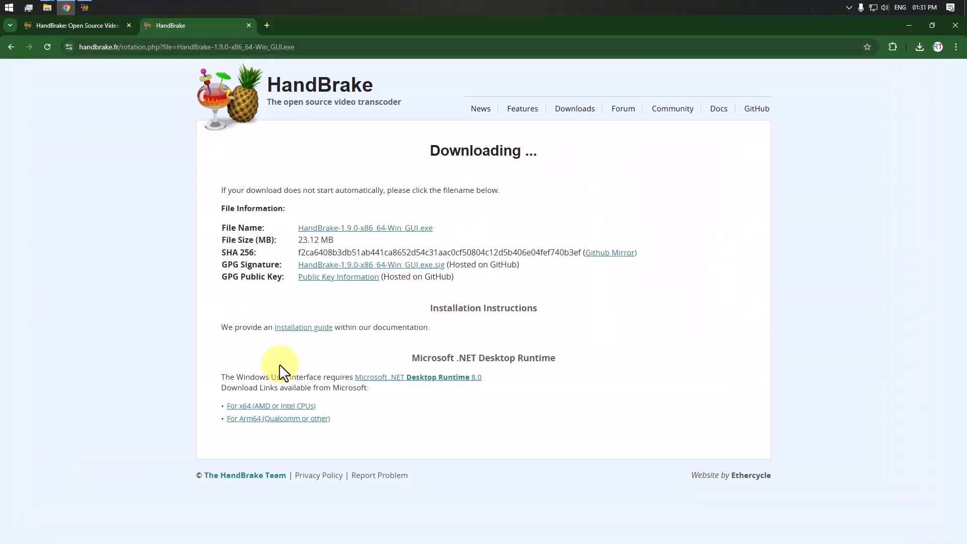
pyautogui.moveTo(419, 360); pyautogui.dragTo(574, 369)
pyautogui.click(579, 370)
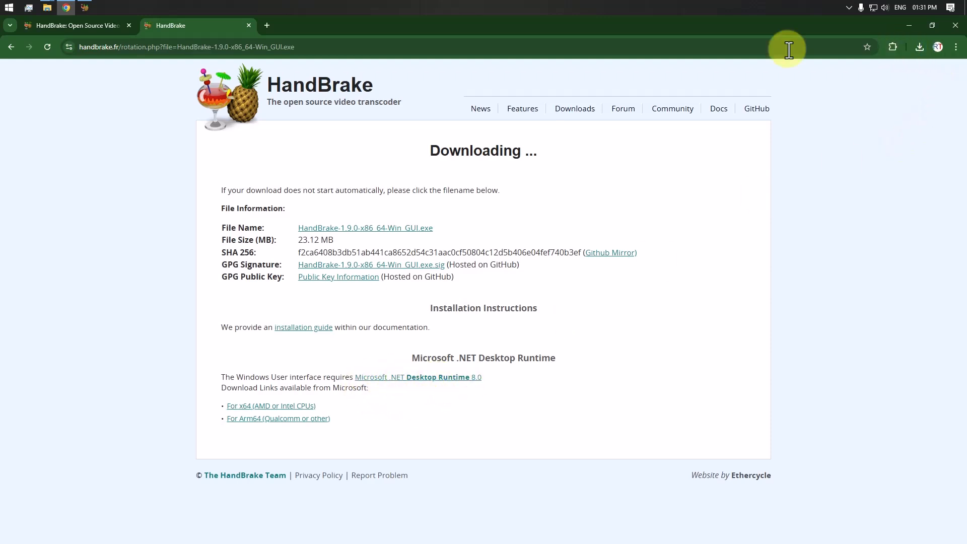
# Run the HandBrake 1.9.0 installer from the Downloads folder and proceed through the welcome and license pages.
pyautogui.click(48, 8)
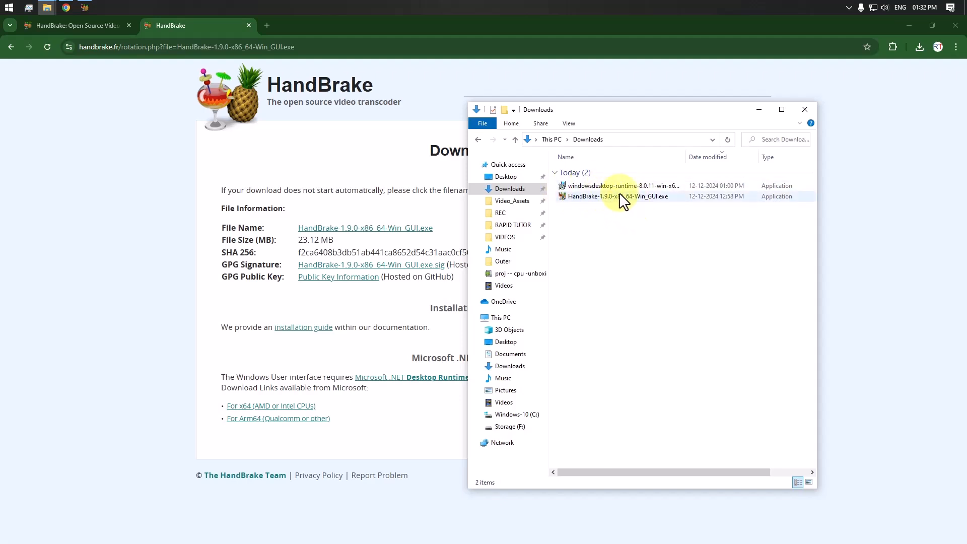
pyautogui.click(591, 183)
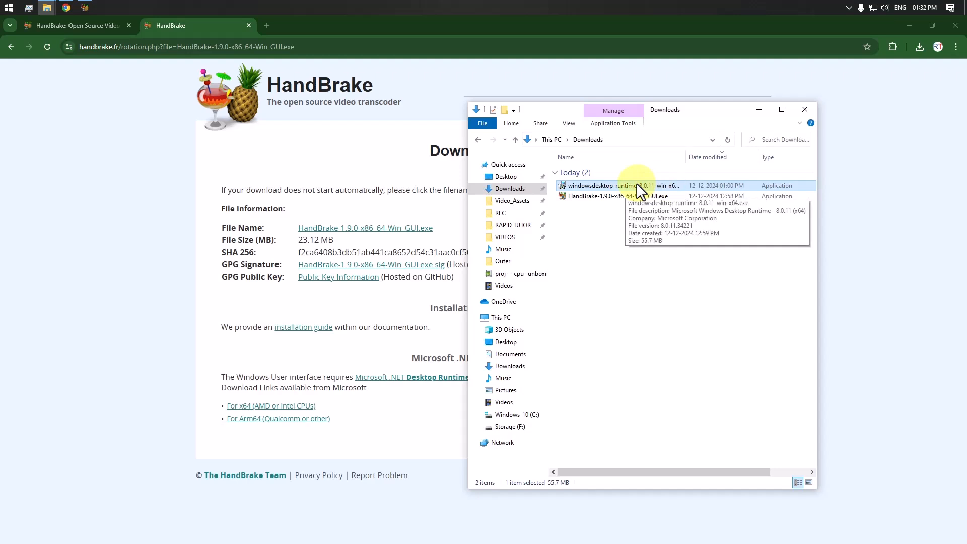
pyautogui.click(618, 198)
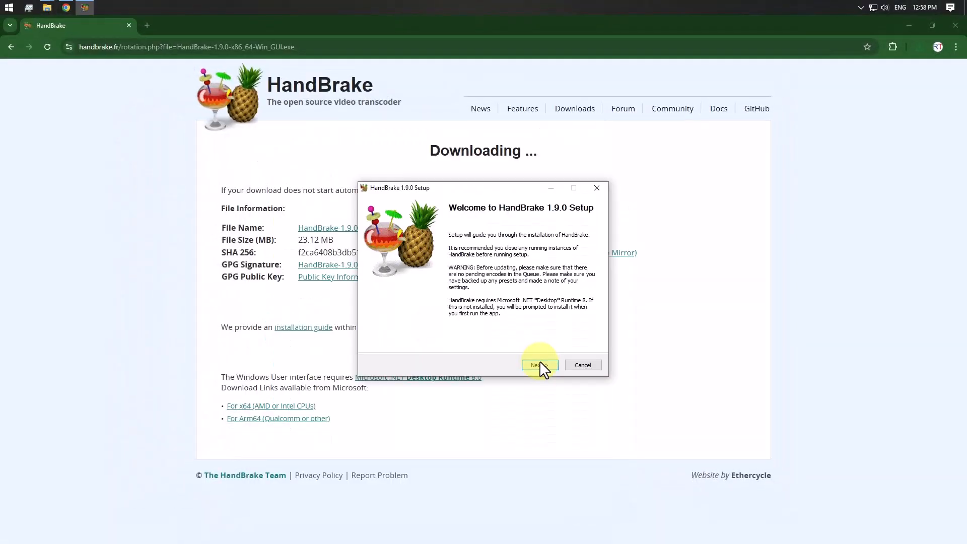
pyautogui.click(539, 361)
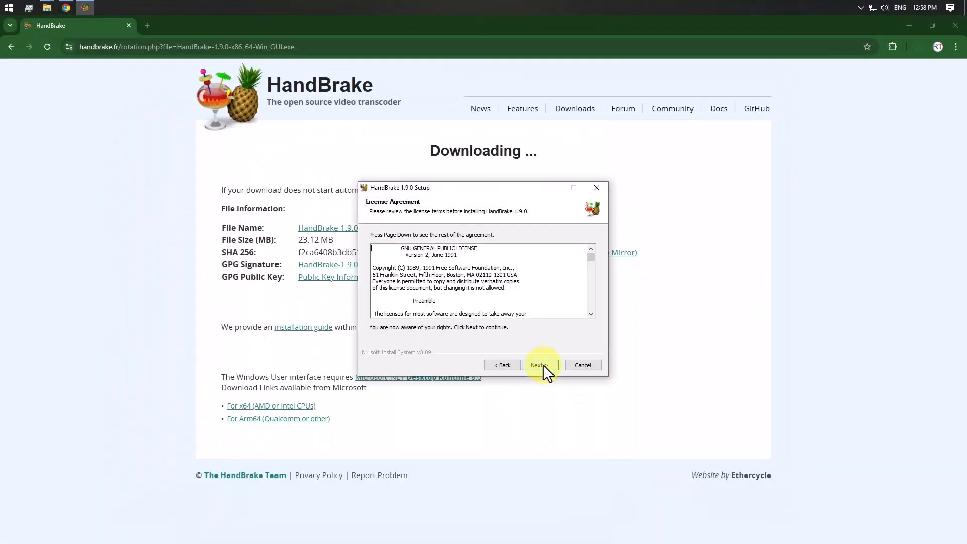
pyautogui.click(543, 365)
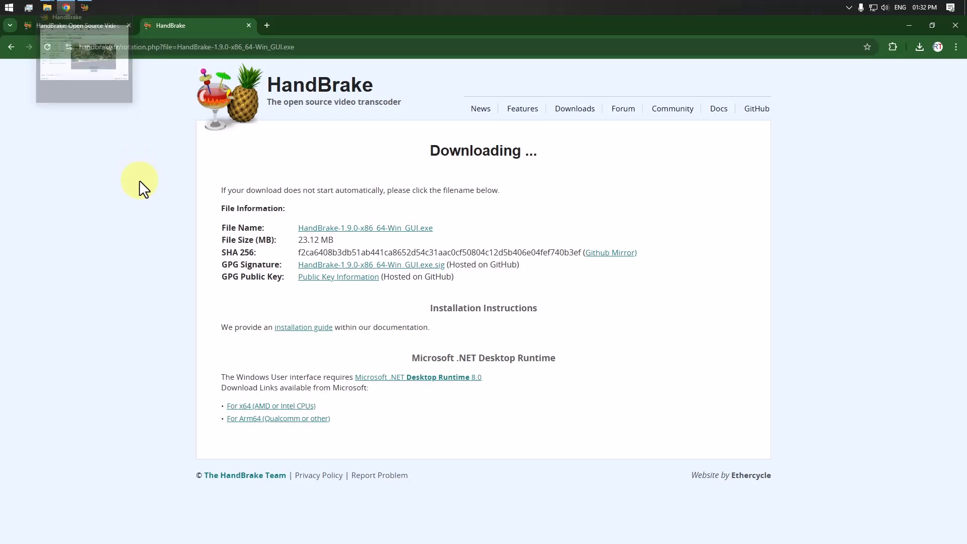
# Launch HandBrake and load the file-a video as the source.
pyautogui.click(9, 7)
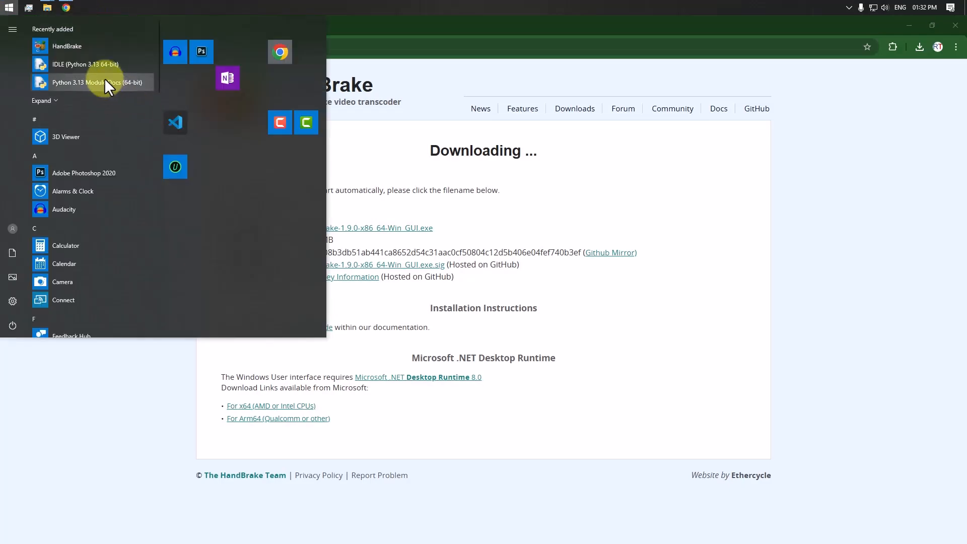
pyautogui.click(88, 53)
pyautogui.click(523, 329)
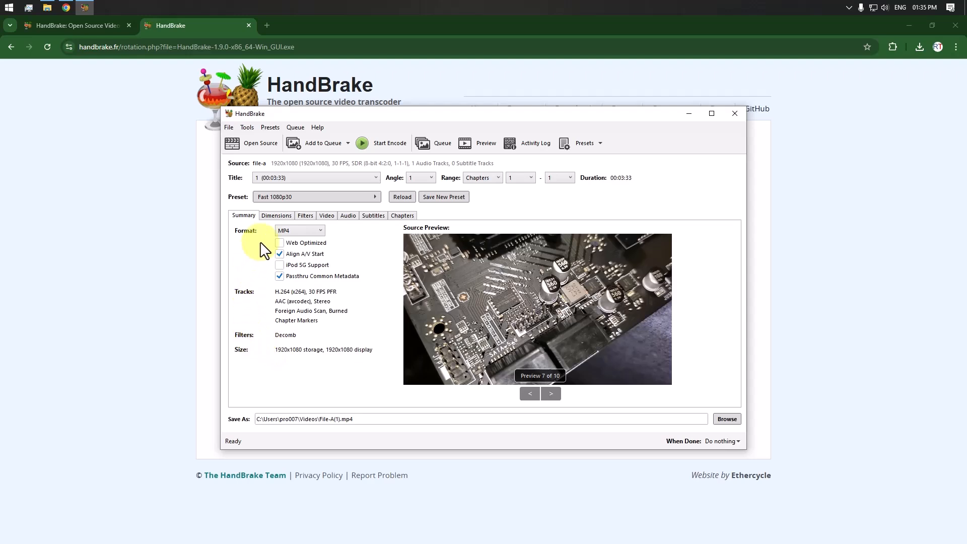
# Keep H.264 (x264) as the video encoder and select a framerate of 30 FPS.
pyautogui.click(329, 216)
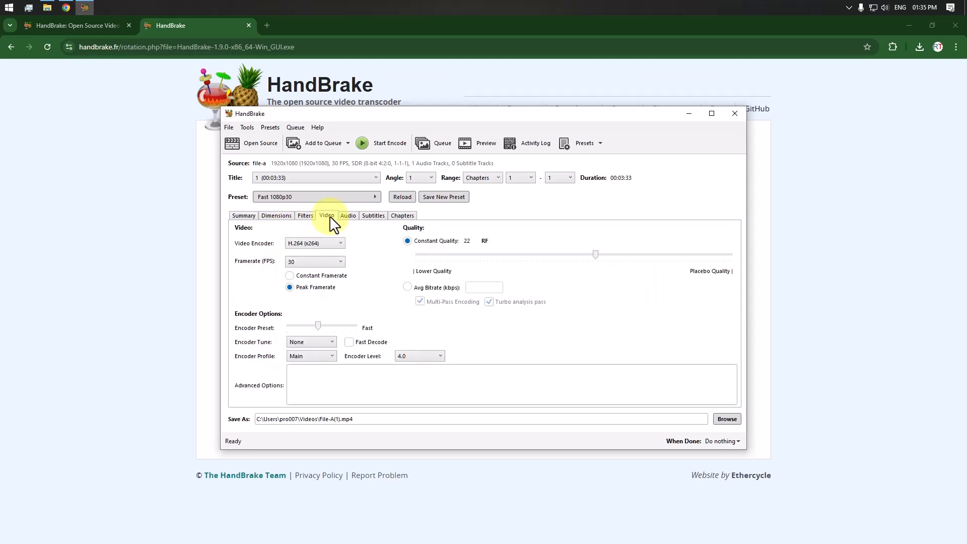
pyautogui.click(314, 242)
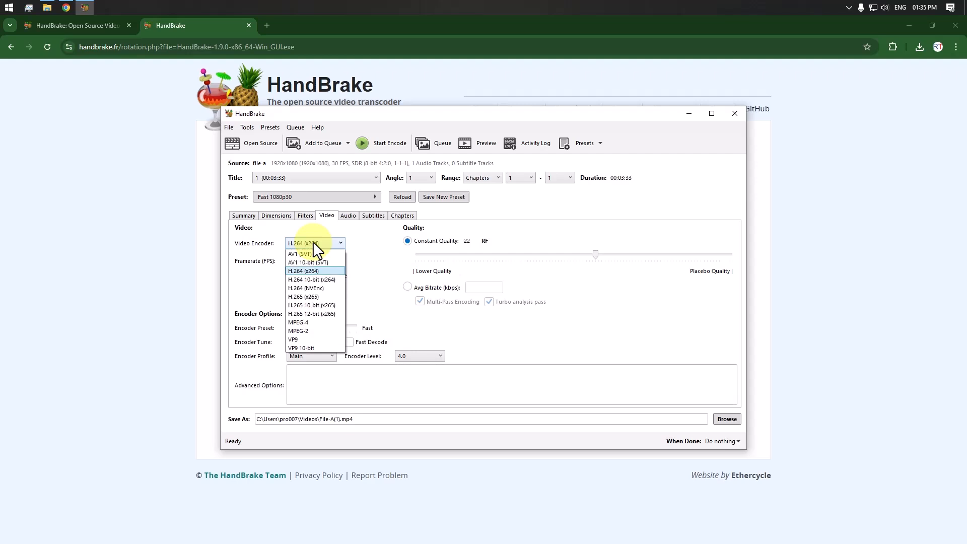
pyautogui.click(366, 245)
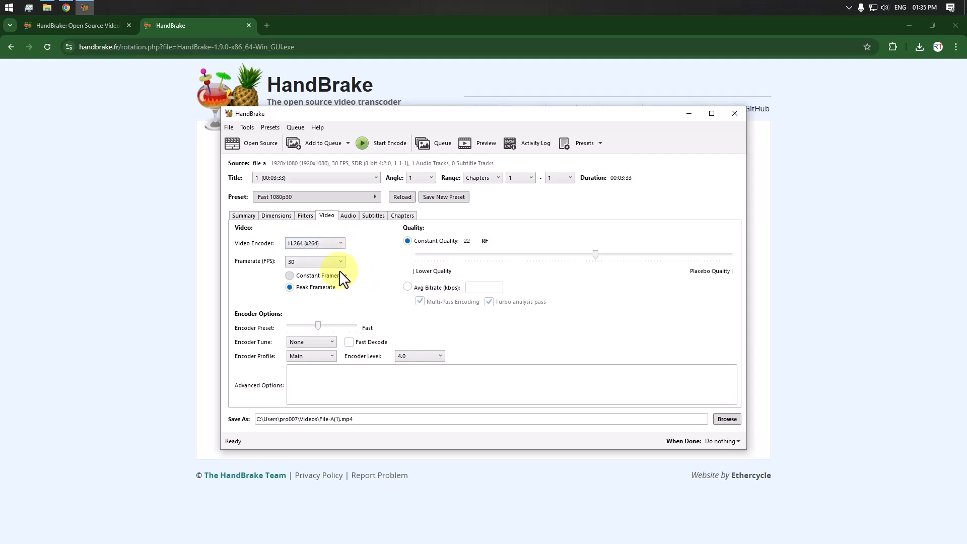
pyautogui.click(328, 263)
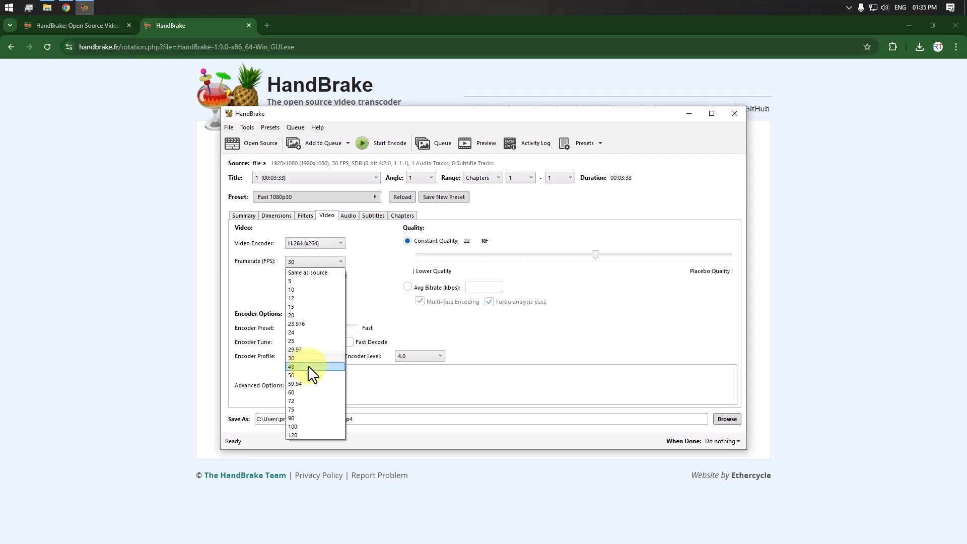
pyautogui.click(379, 300)
pyautogui.click(327, 262)
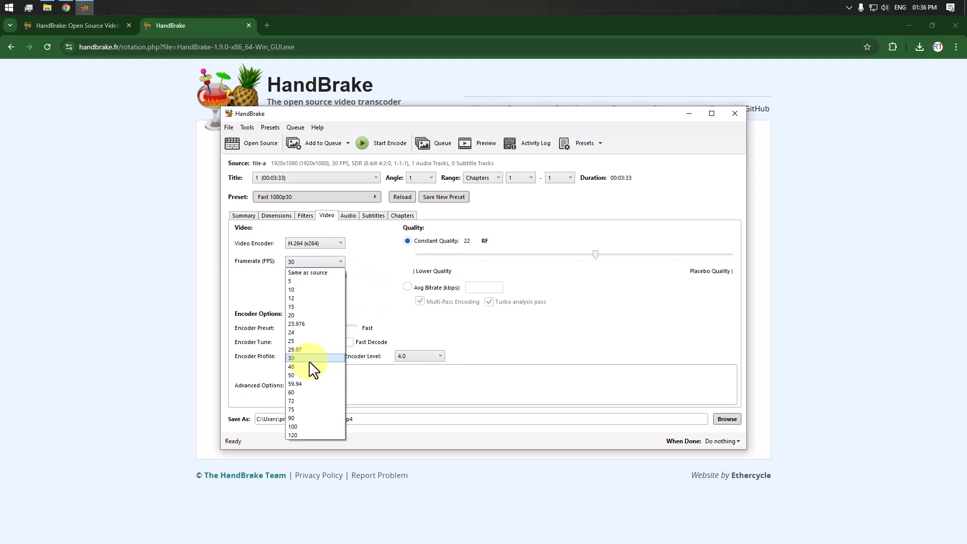
pyautogui.click(317, 366)
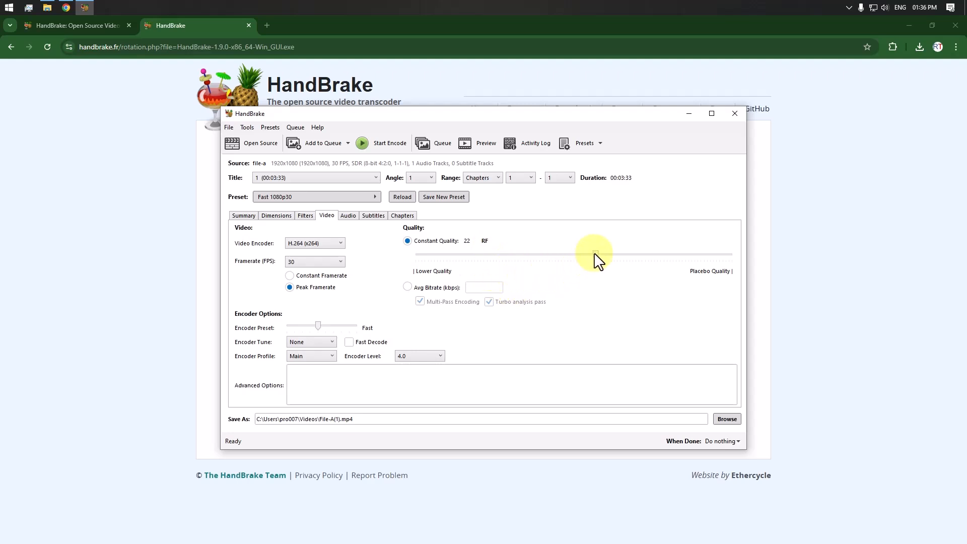
# Keep the constant quality at RF 22 and set the encoder preset to VerySlow.
pyautogui.moveTo(596, 255); pyautogui.dragTo(586, 277)
pyautogui.moveTo(318, 327); pyautogui.dragTo(347, 325)
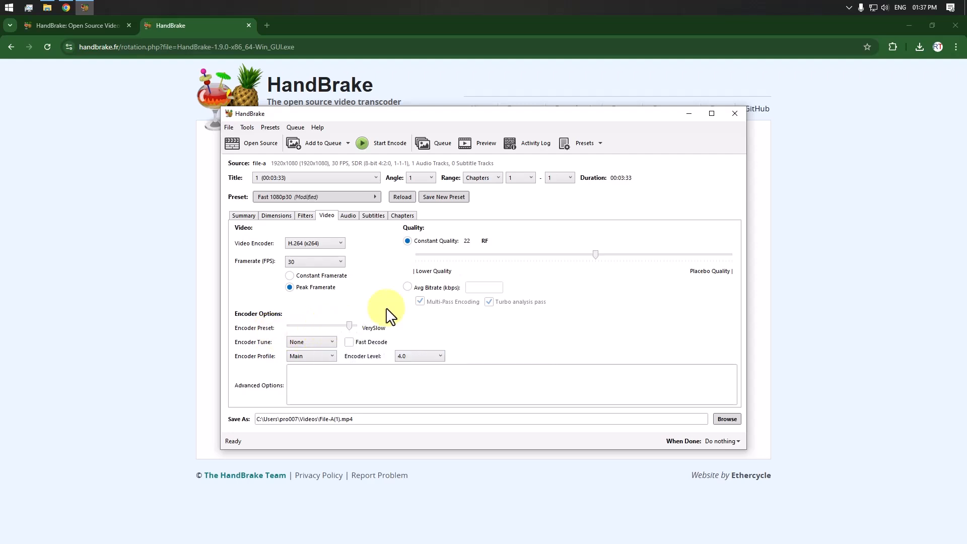
# Review the available audio bitrates and choose one for the AAC stereo track.
pyautogui.click(349, 215)
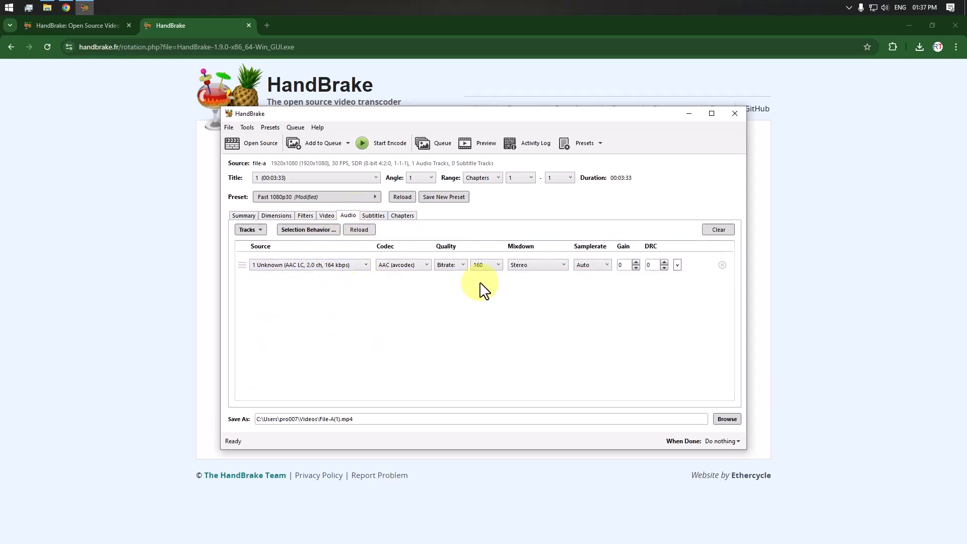
pyautogui.click(490, 265)
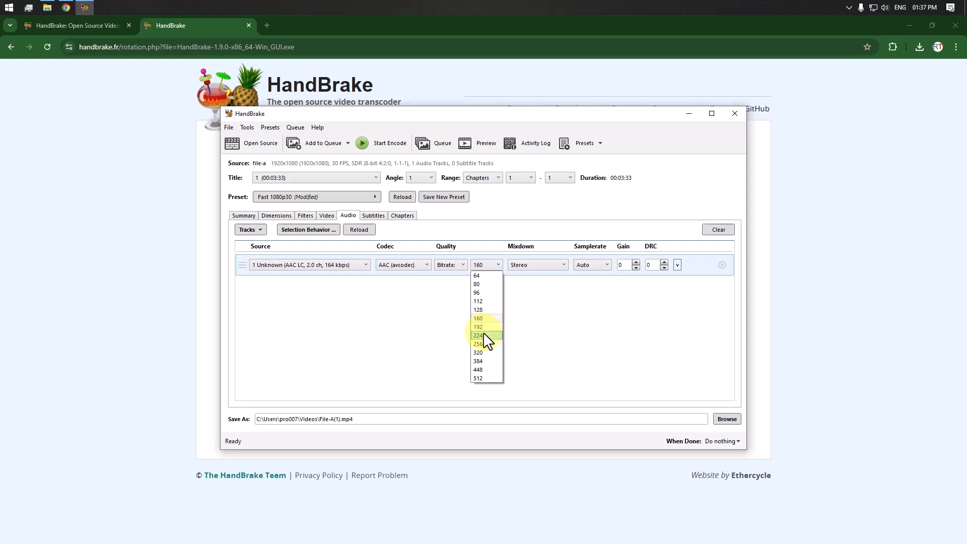
pyautogui.click(544, 291)
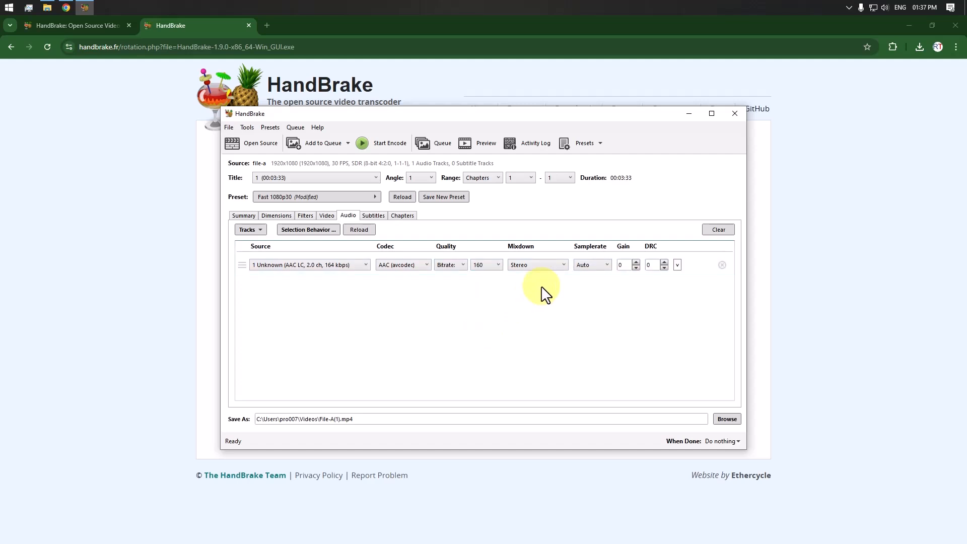
pyautogui.click(487, 266)
pyautogui.click(493, 313)
# Turn off the Deinterlace filter for the video.
pyautogui.click(308, 216)
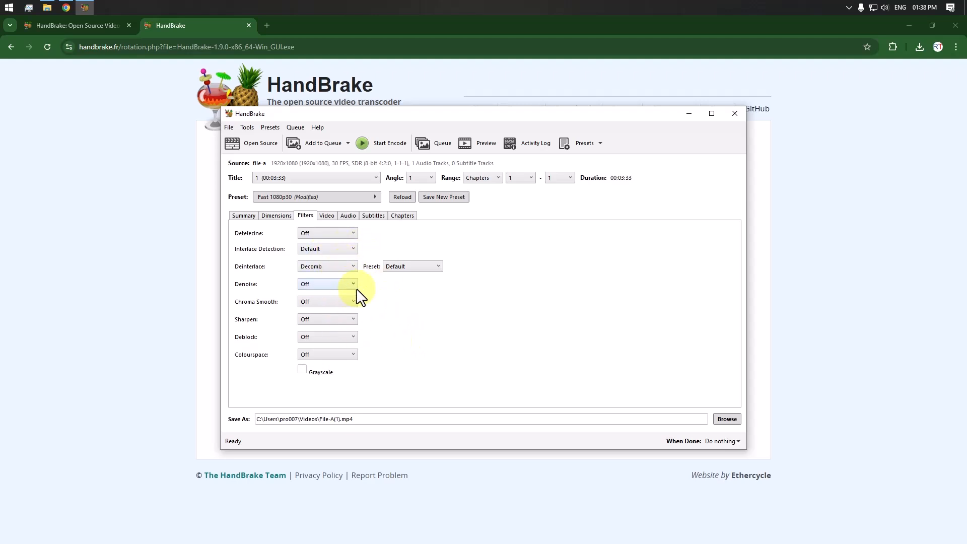
pyautogui.click(334, 266)
pyautogui.click(325, 277)
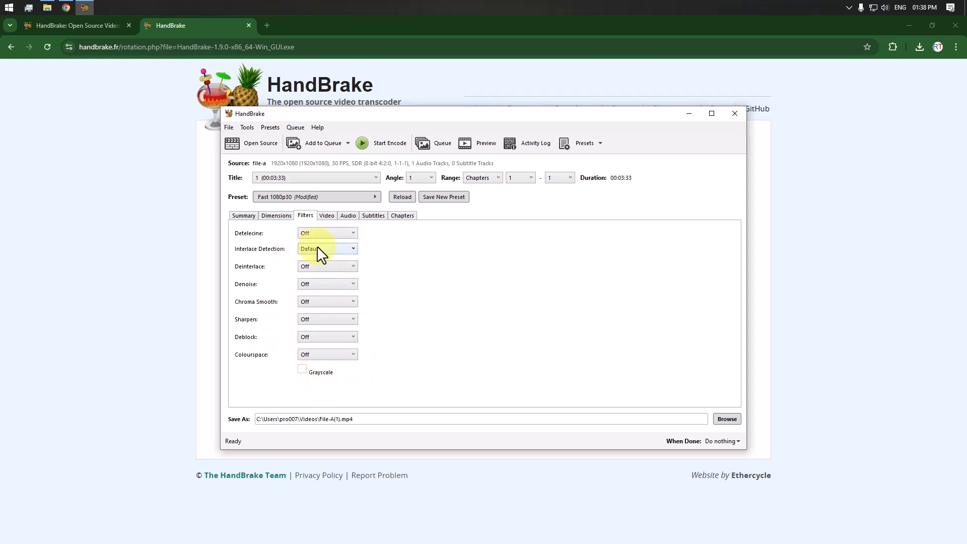
# Try a 720p HD resolution limit and return it to 1080p HD.
pyautogui.click(275, 216)
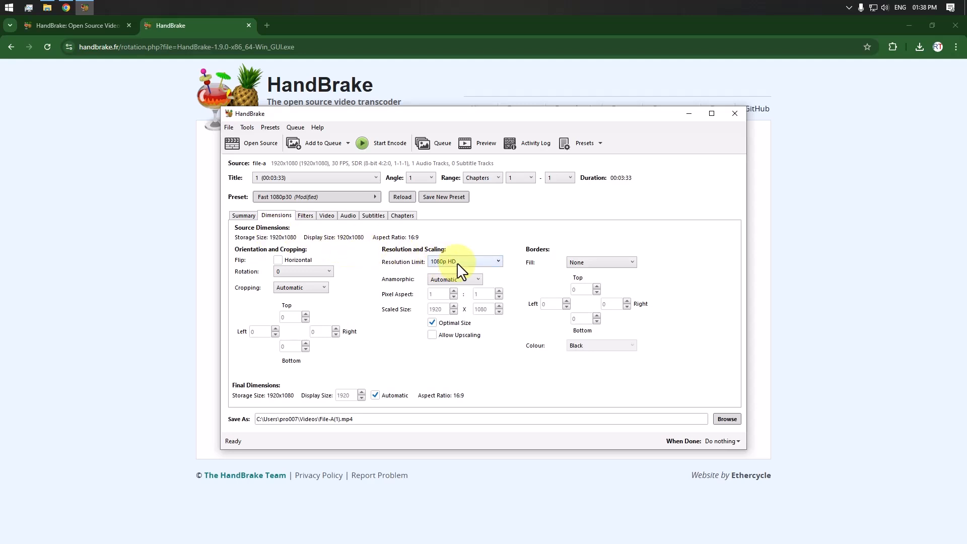
pyautogui.click(440, 262)
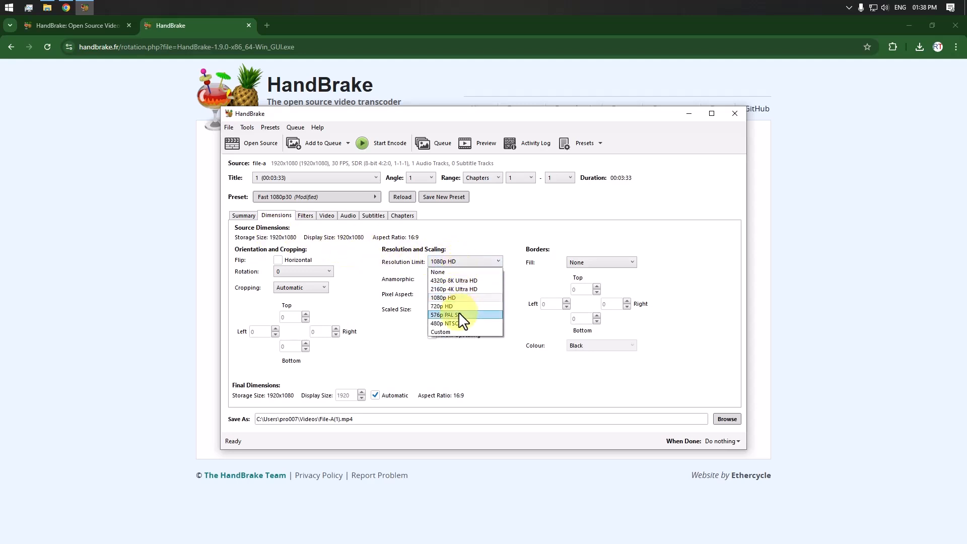
pyautogui.click(459, 312)
pyautogui.click(445, 261)
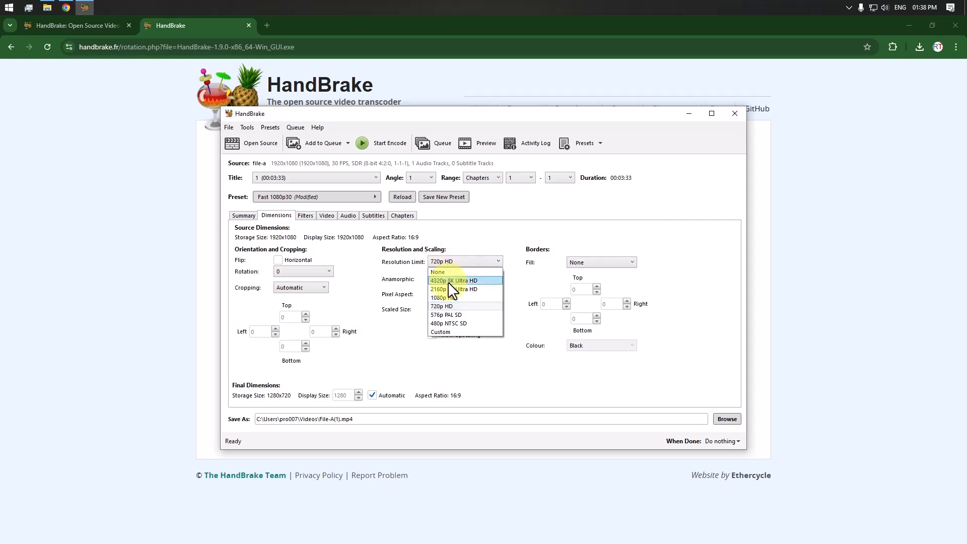
pyautogui.click(450, 298)
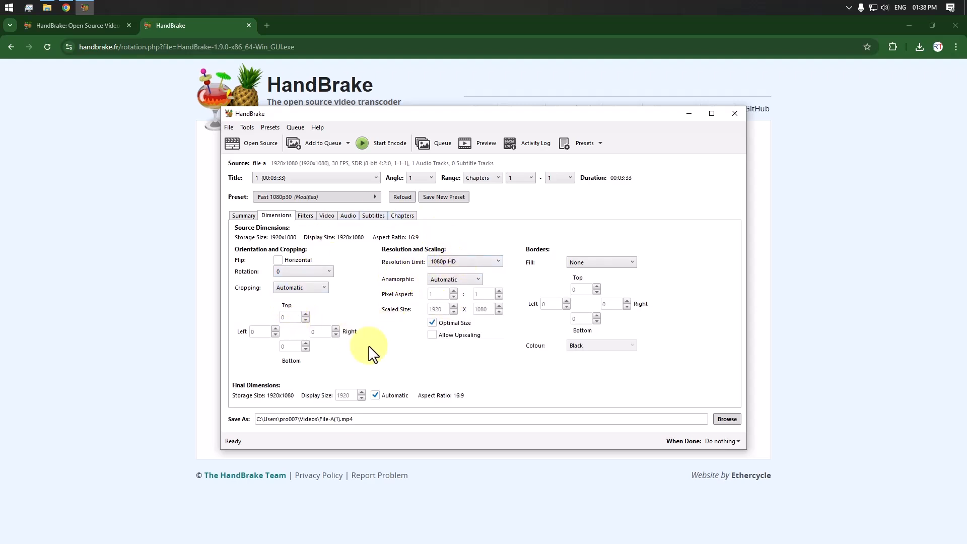
# Check the output file's save location without changing it and set the When Done action to Do nothing.
pyautogui.click(244, 217)
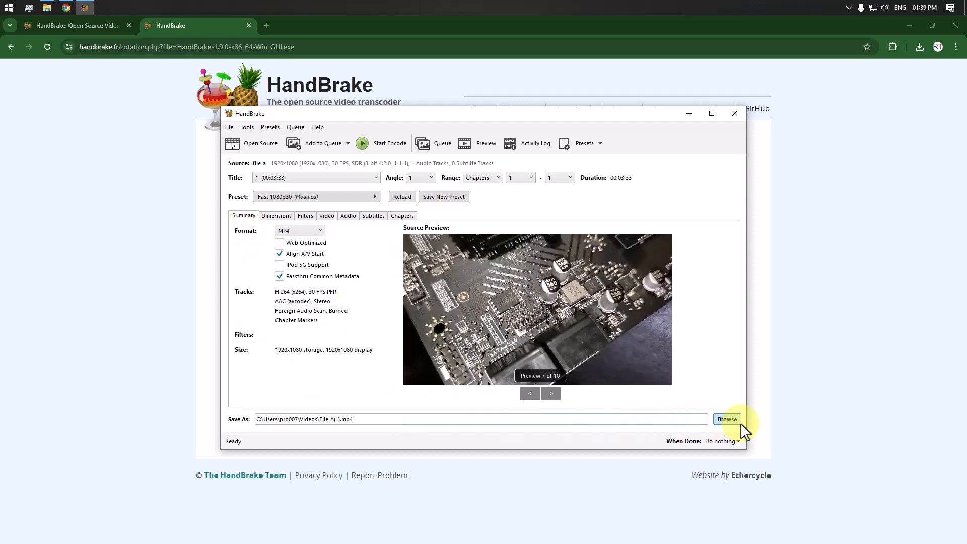
pyautogui.click(727, 419)
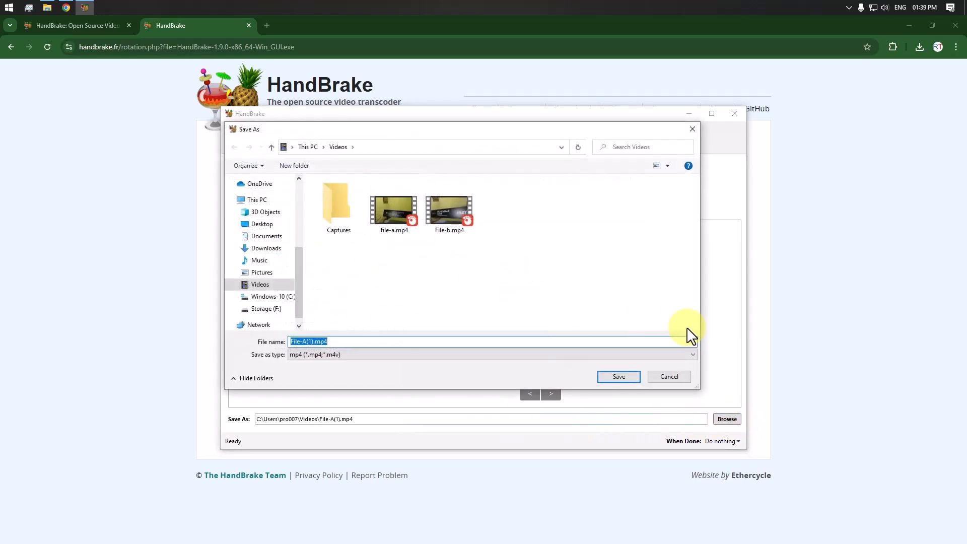
pyautogui.click(680, 377)
pyautogui.click(728, 440)
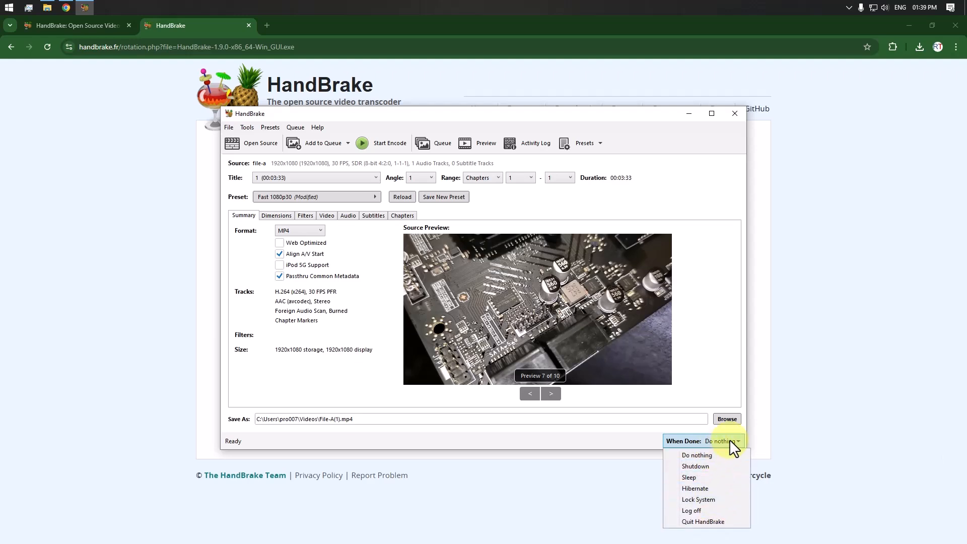
pyautogui.click(701, 456)
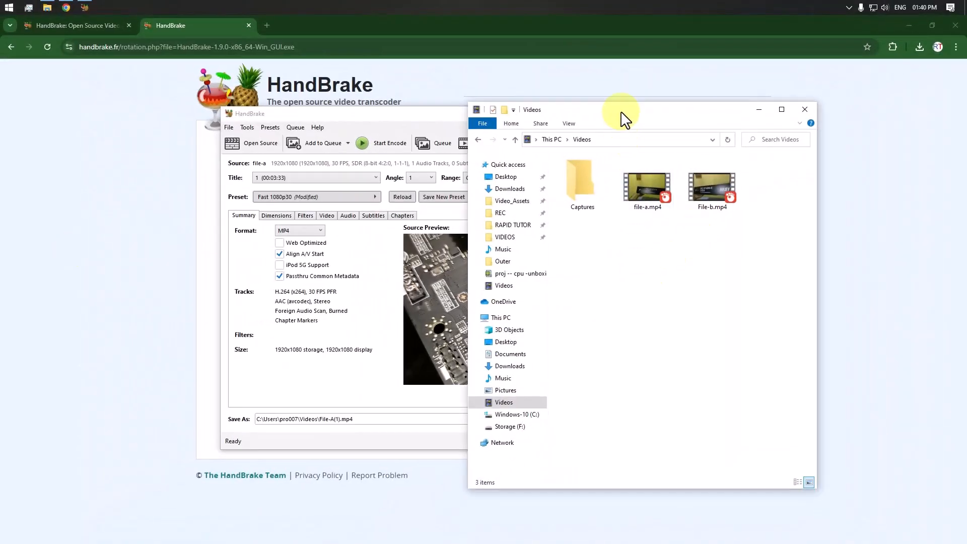
# Compare the file sizes of file-a.mp4 and File-b.mp4 in the Videos folder, and return to HandBrake.
pyautogui.moveTo(624, 116); pyautogui.dragTo(544, 110)
pyautogui.click(570, 185)
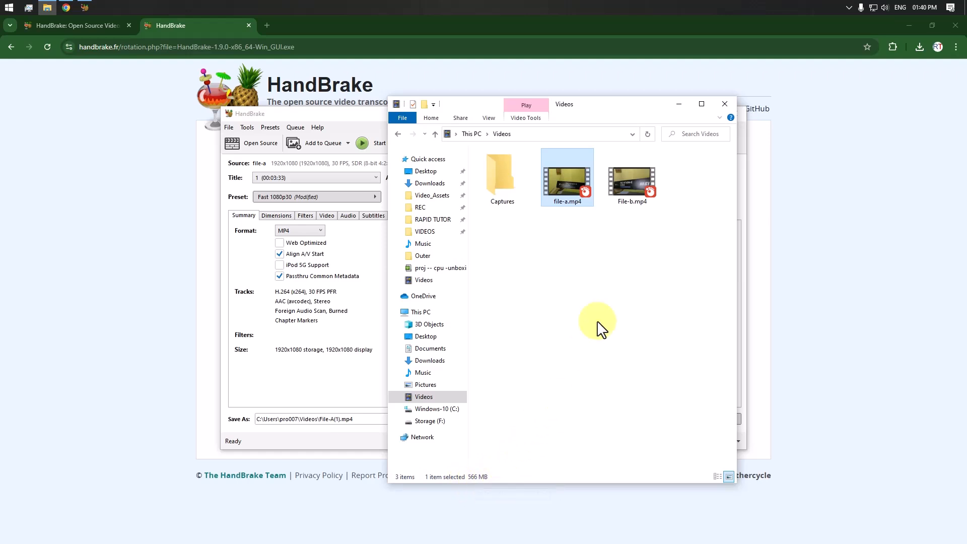
pyautogui.click(629, 186)
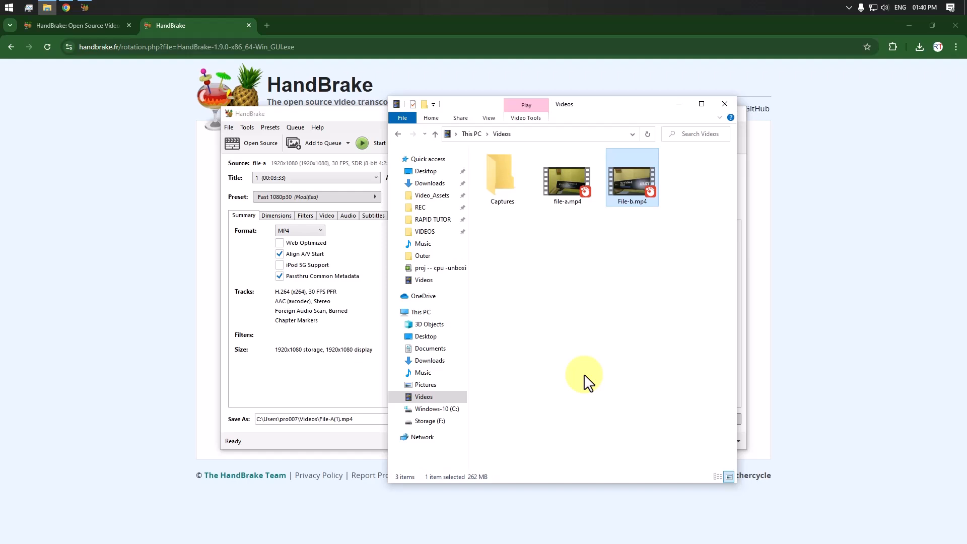
pyautogui.click(229, 306)
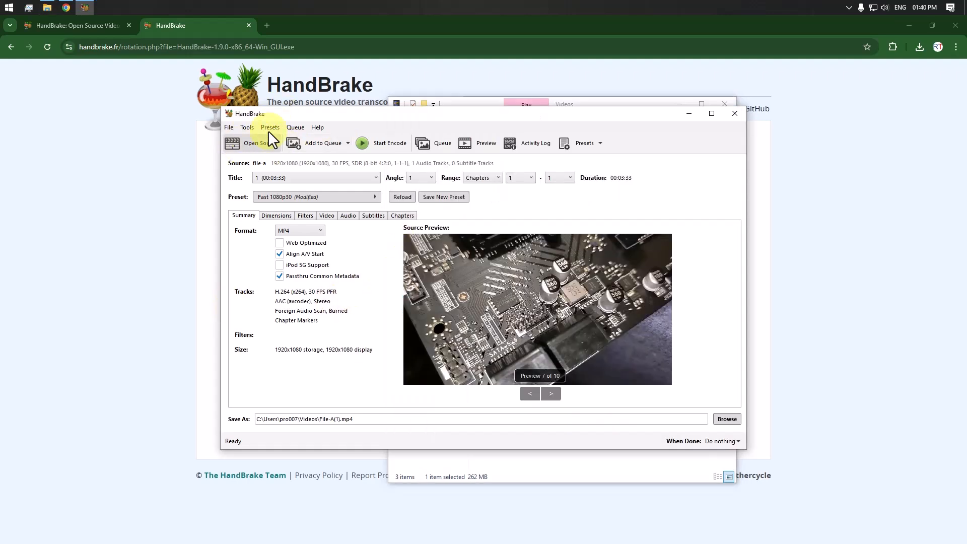